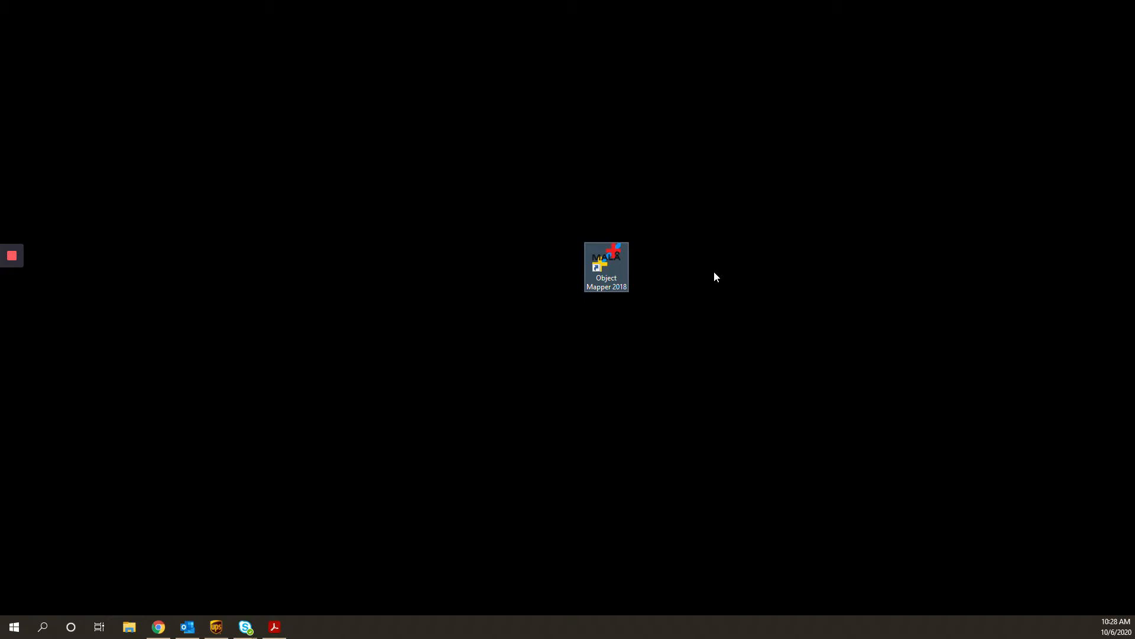
# Launch Object Mapper 2018 and open the project file RS2_003.obm.
pyautogui.click(621, 319)
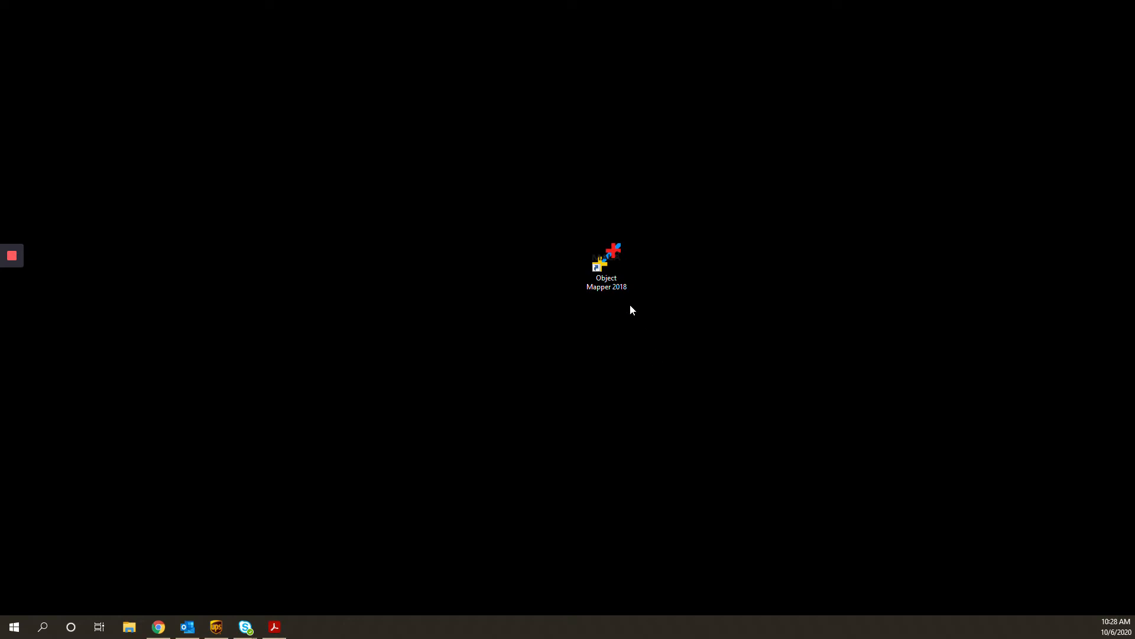
pyautogui.doubleClick(614, 275)
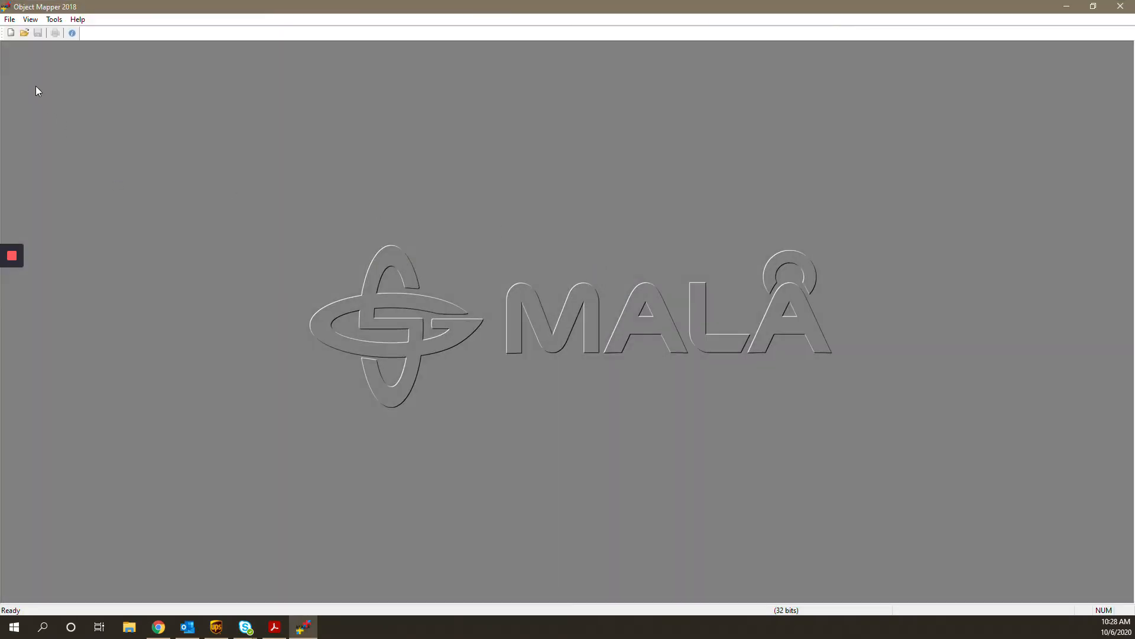
pyautogui.click(22, 37)
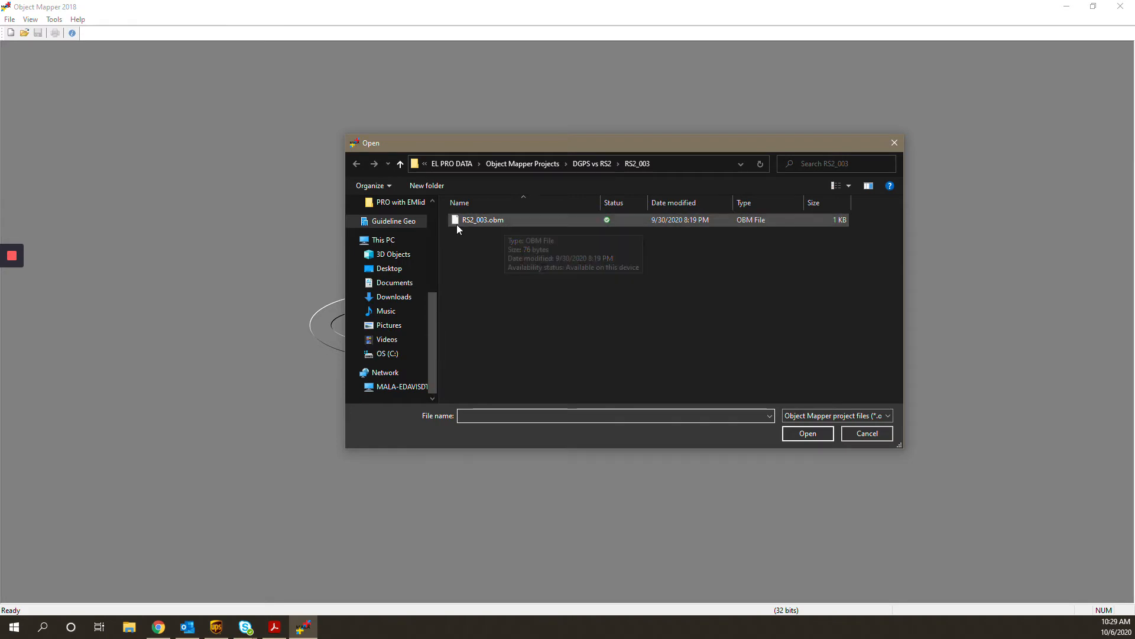
pyautogui.doubleClick(508, 222)
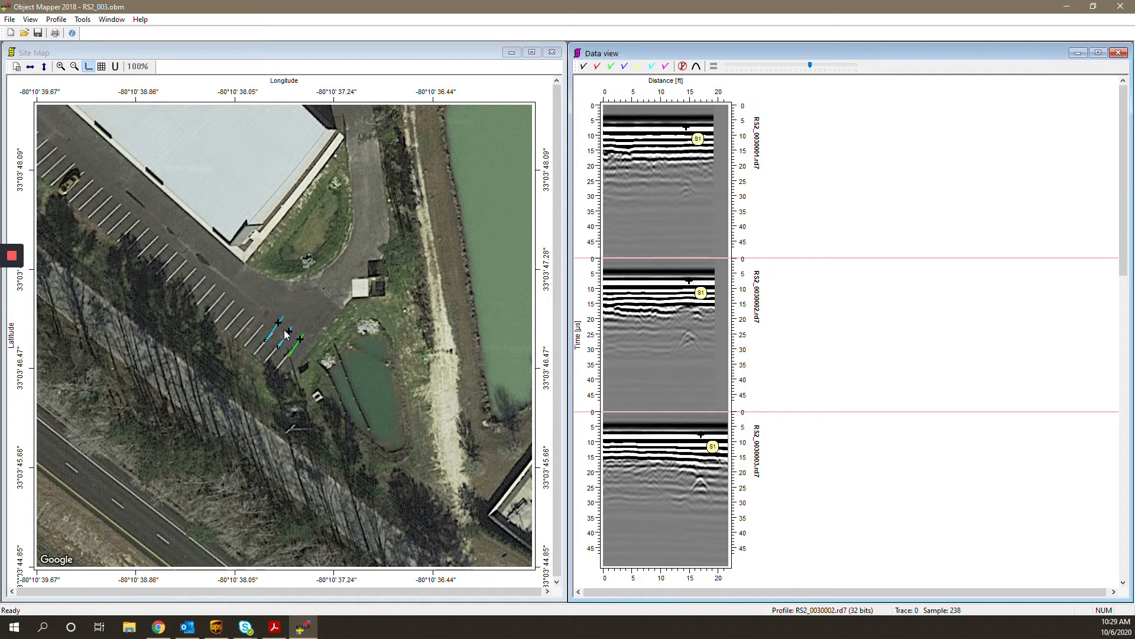
# Inspect the black cross marker in each of the three radar profiles against its position on the site map.
pyautogui.click(686, 127)
pyautogui.click(689, 279)
pyautogui.click(701, 435)
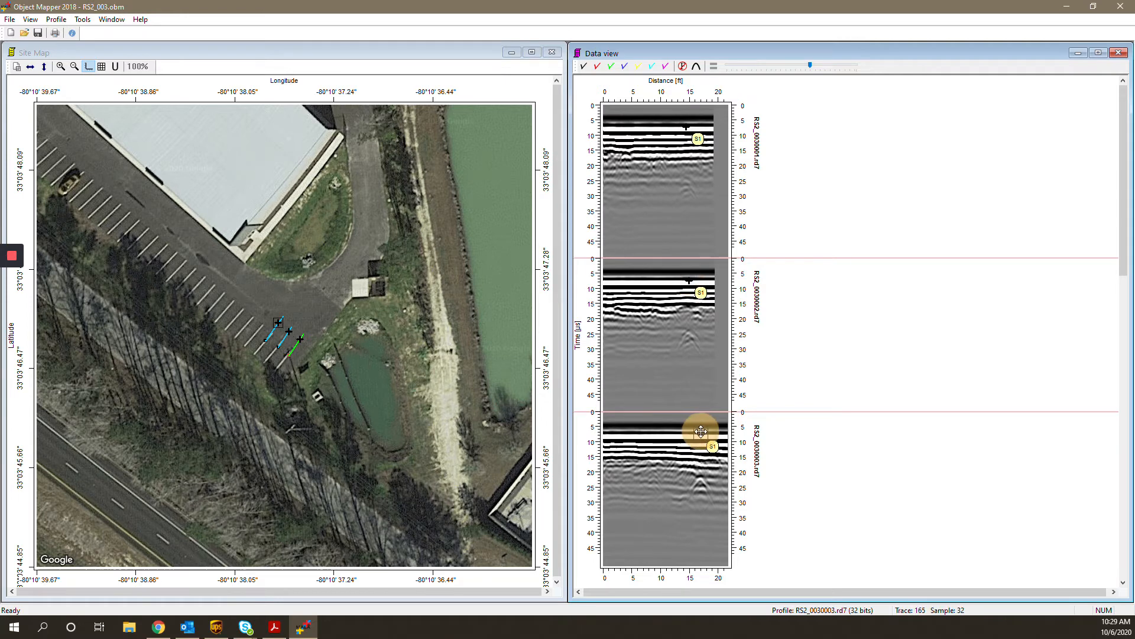
pyautogui.rightClick(689, 221)
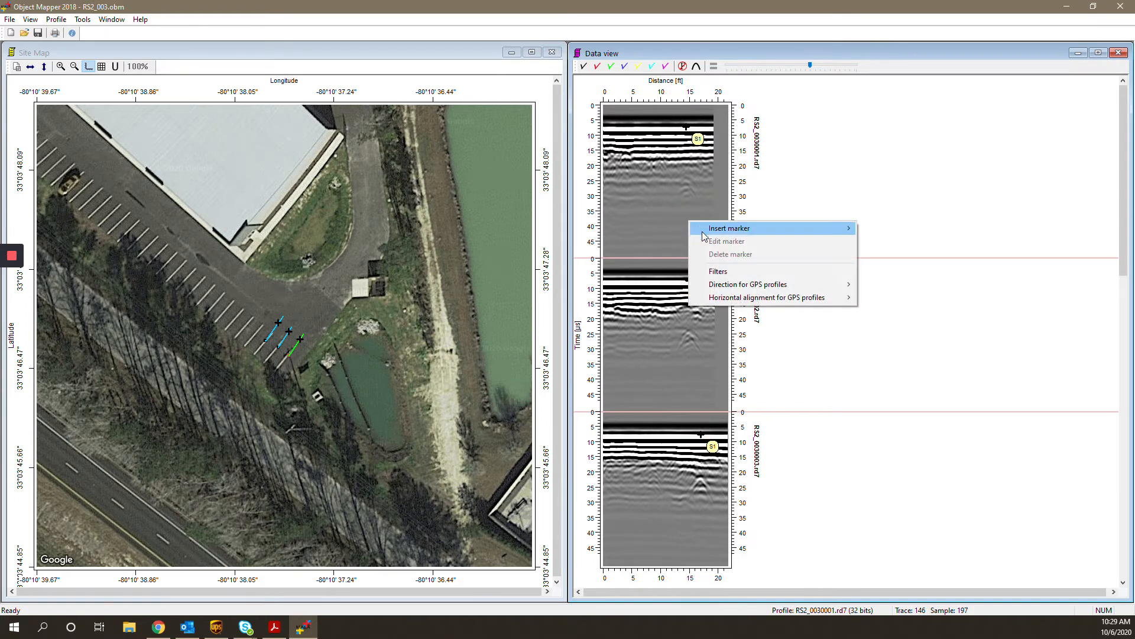
pyautogui.rightClick(683, 211)
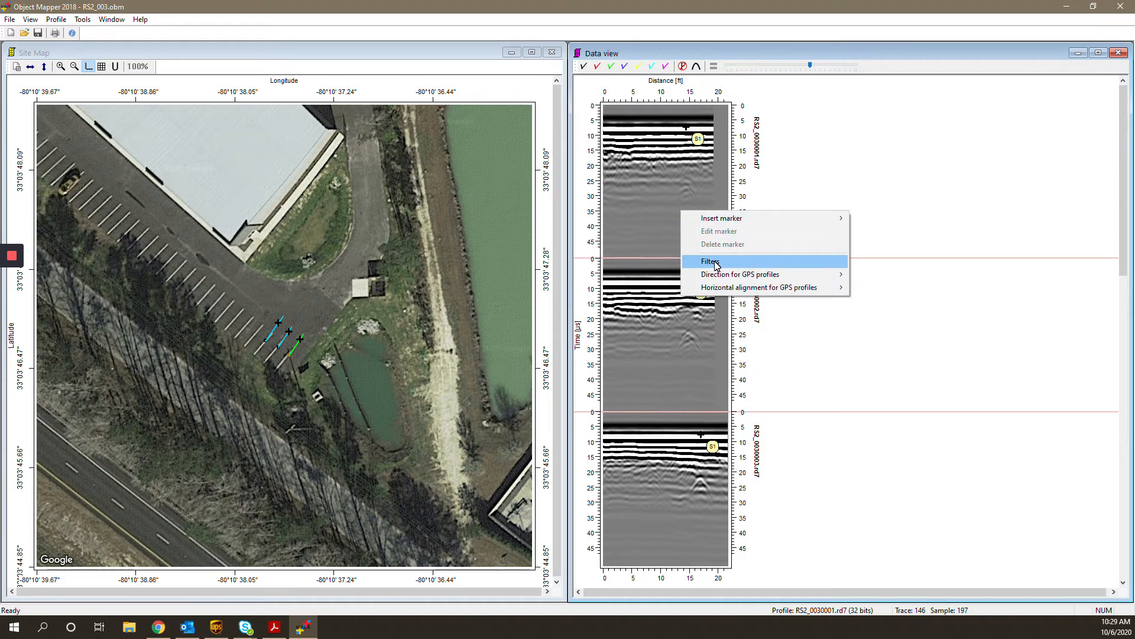
pyautogui.click(786, 190)
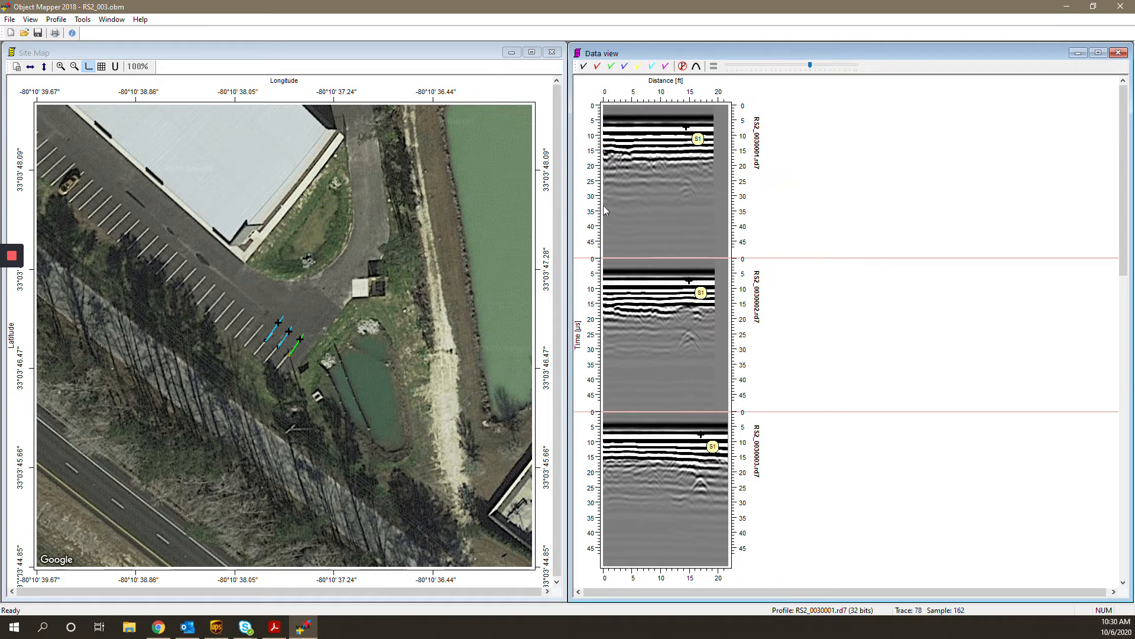
# Open the user manual, review its table of contents for the filter and post-processing appendices, and close it.
pyautogui.click(141, 20)
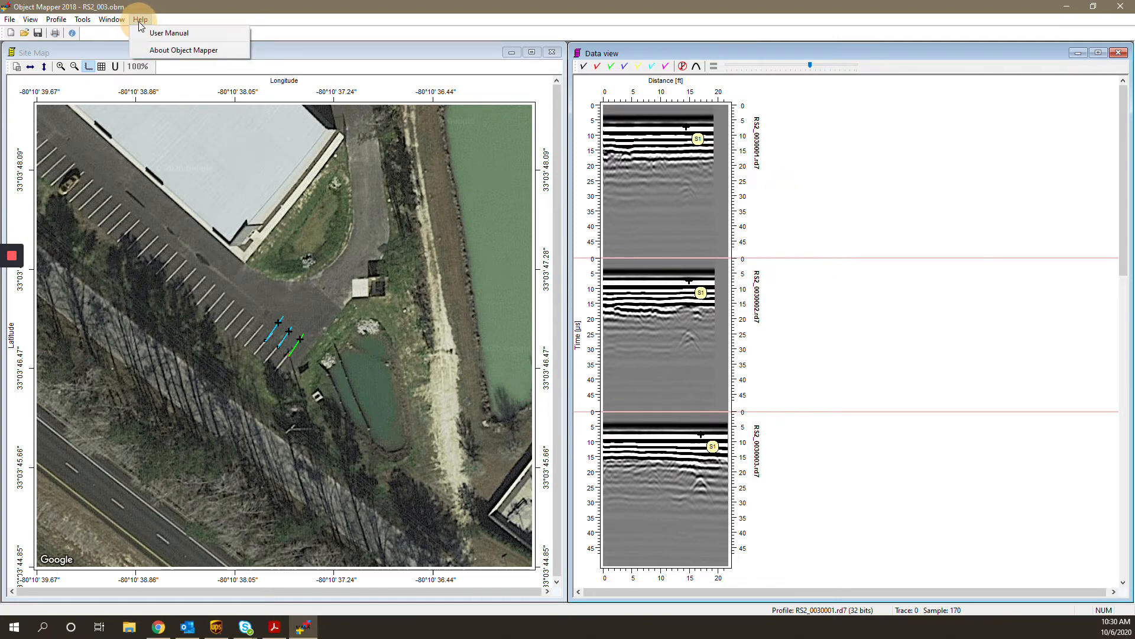
pyautogui.click(140, 21)
pyautogui.click(140, 21)
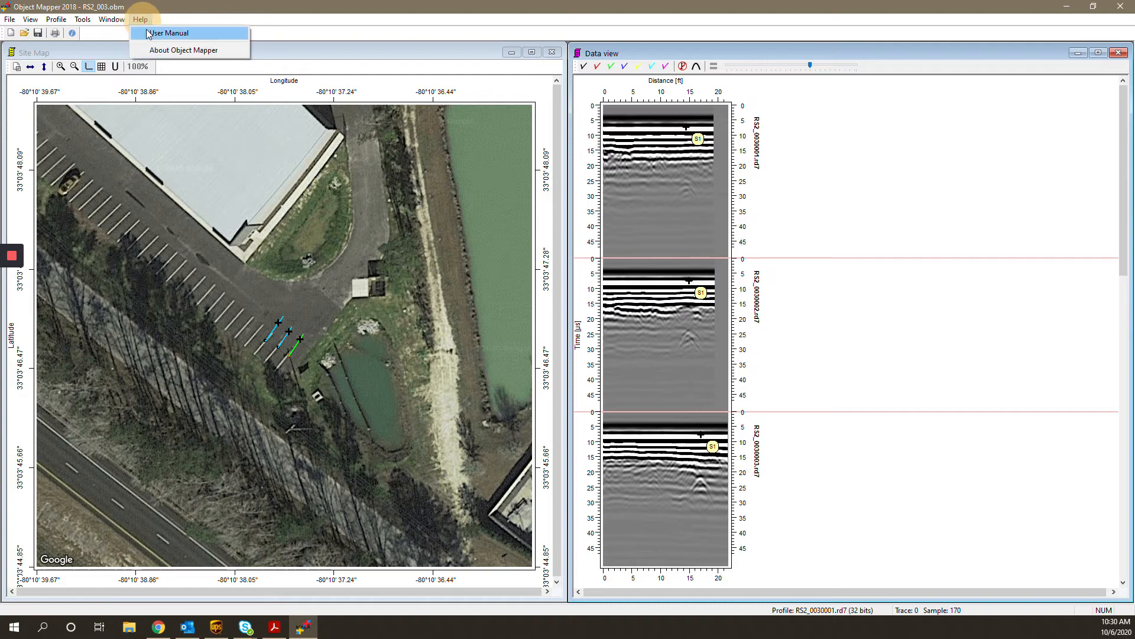
pyautogui.click(149, 33)
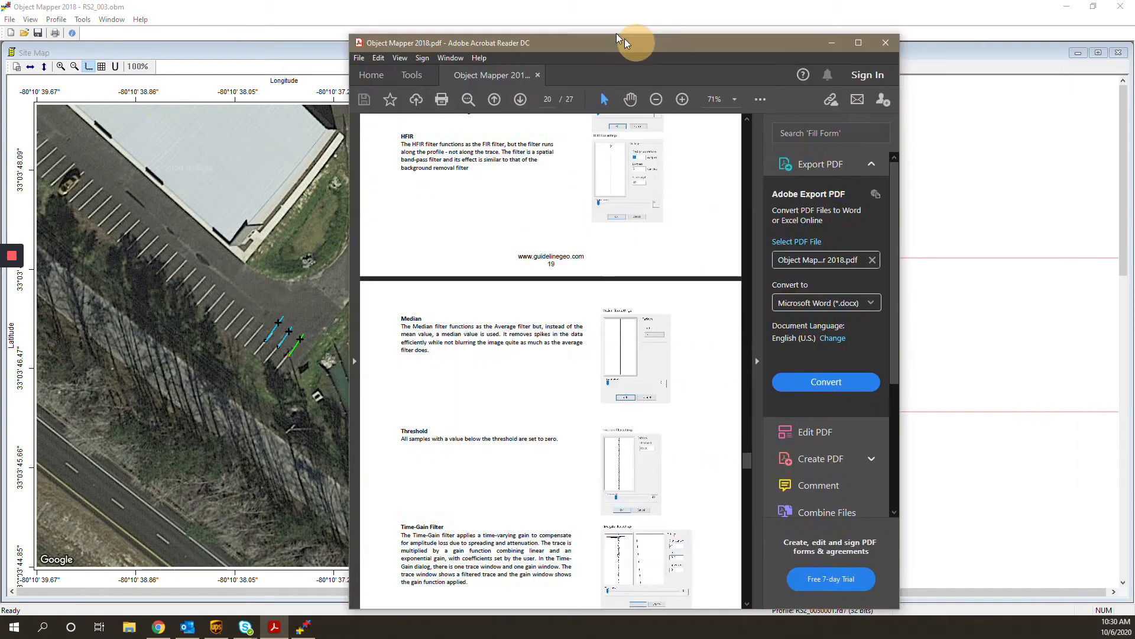
pyautogui.doubleClick(625, 38)
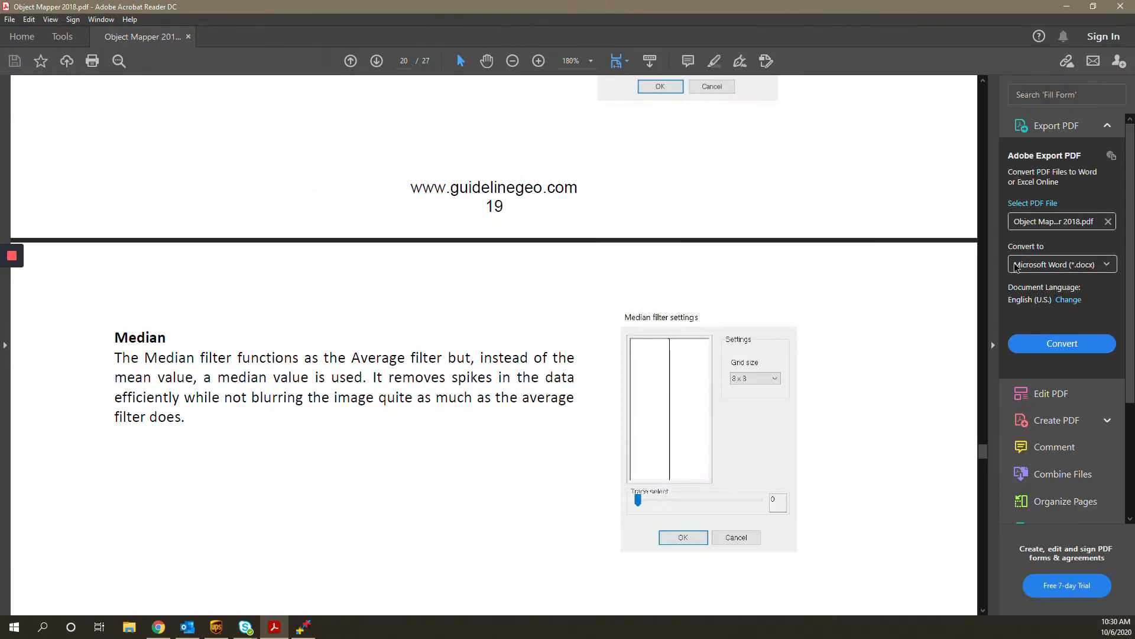
pyautogui.scroll(2, 980, 448)
pyautogui.moveTo(980, 447); pyautogui.dragTo(970, 109)
pyautogui.scroll(-2, 350, 319)
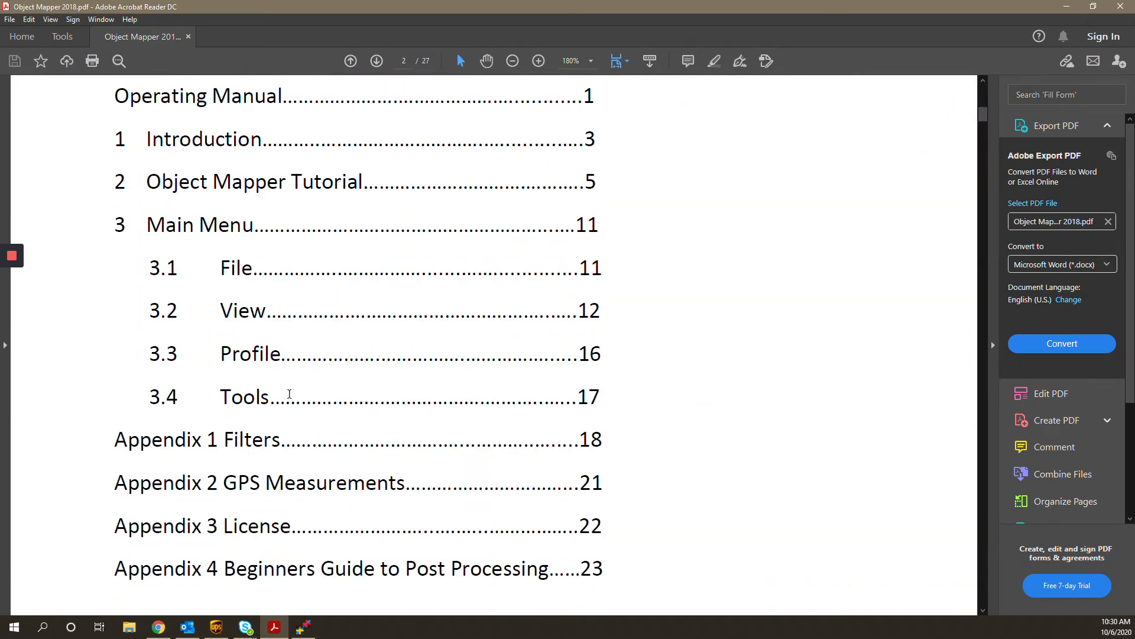
pyautogui.scroll(-3, 322, 444)
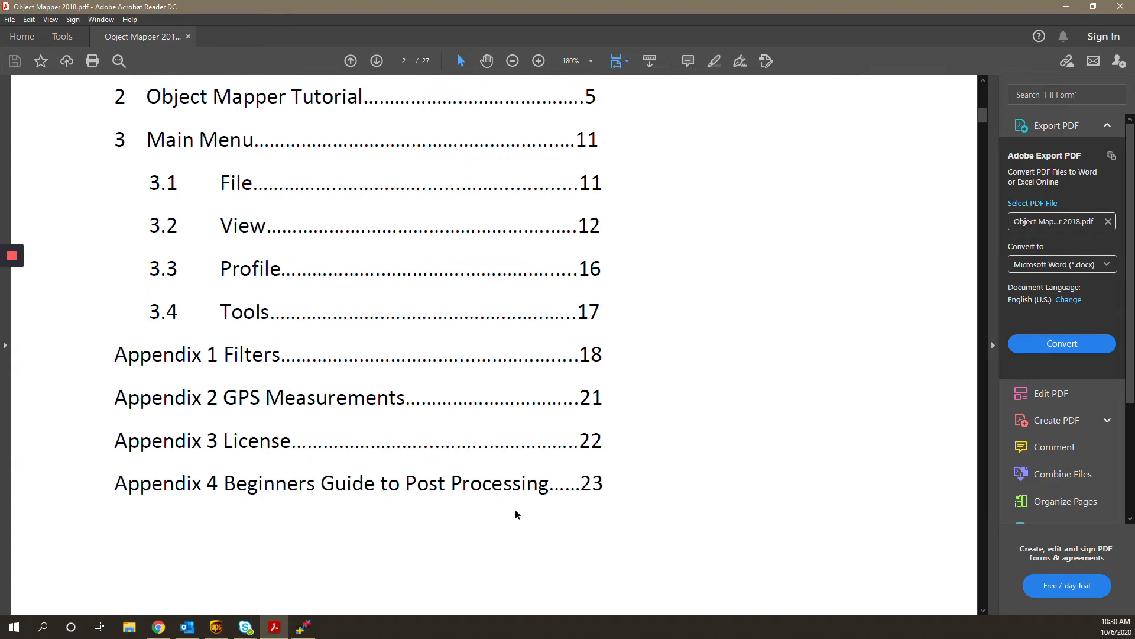
pyautogui.click(1121, 6)
# Add a FIR filter with its default settings to the radar profiles' applied filters.
pyautogui.rightClick(663, 230)
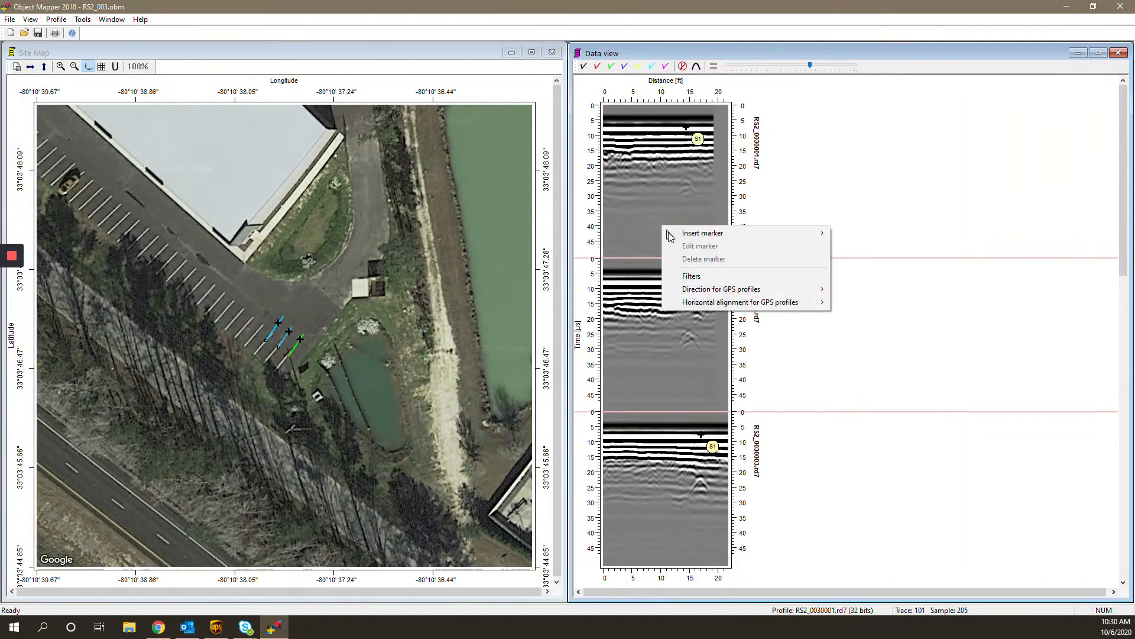
pyautogui.click(693, 277)
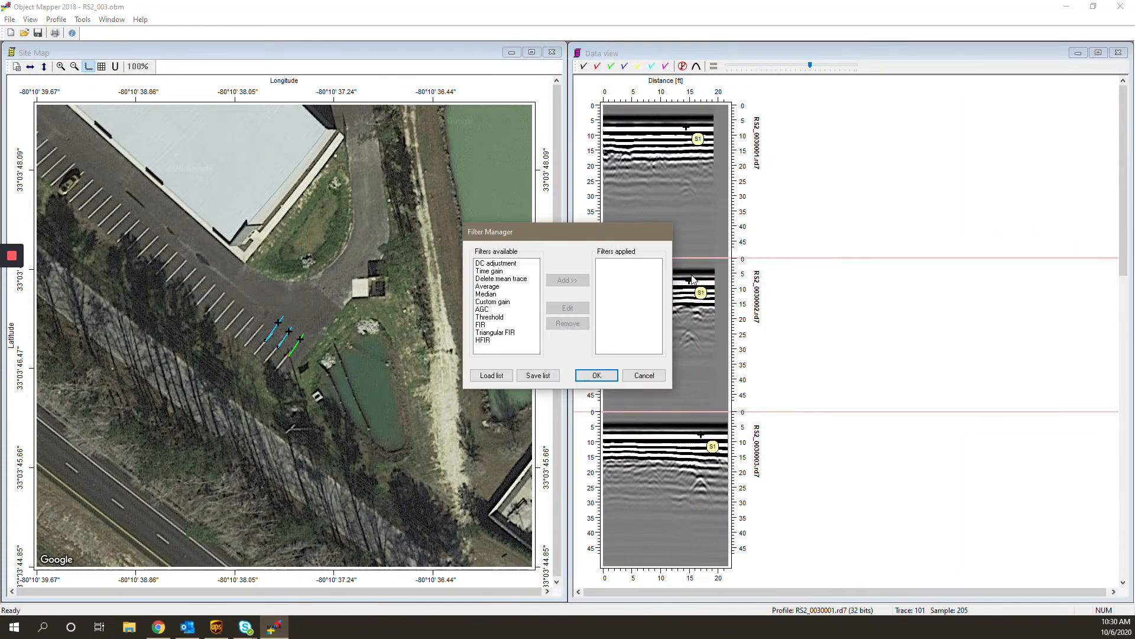
pyautogui.click(491, 324)
pyautogui.click(562, 281)
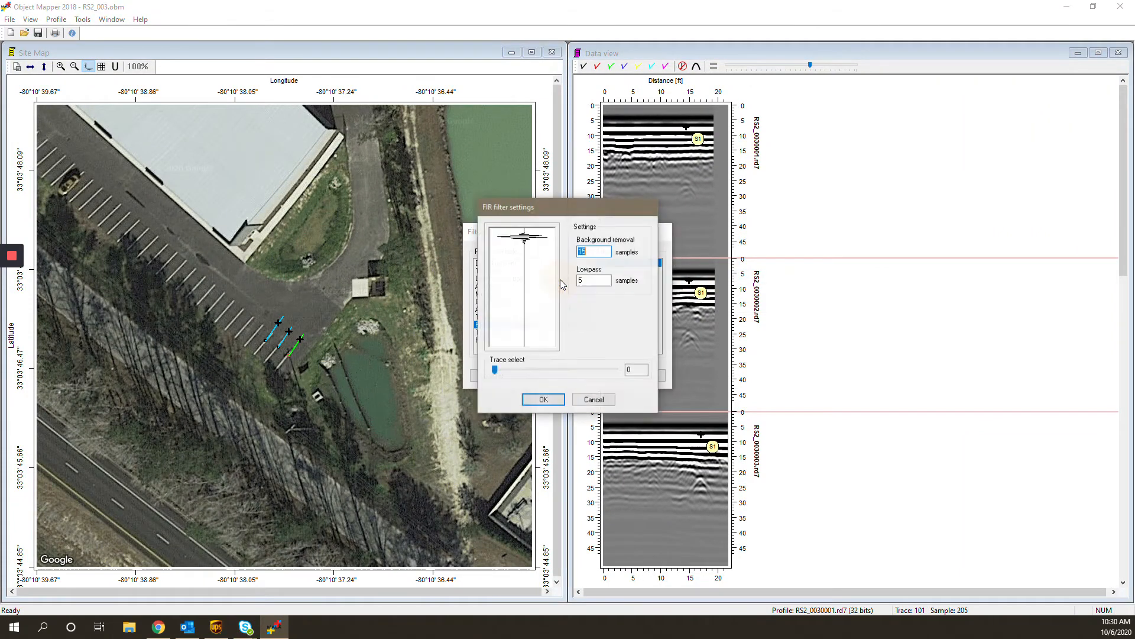
pyautogui.click(553, 399)
# Add an AGC filter with a scale of 500 and a window size of 50 samples.
pyautogui.click(482, 309)
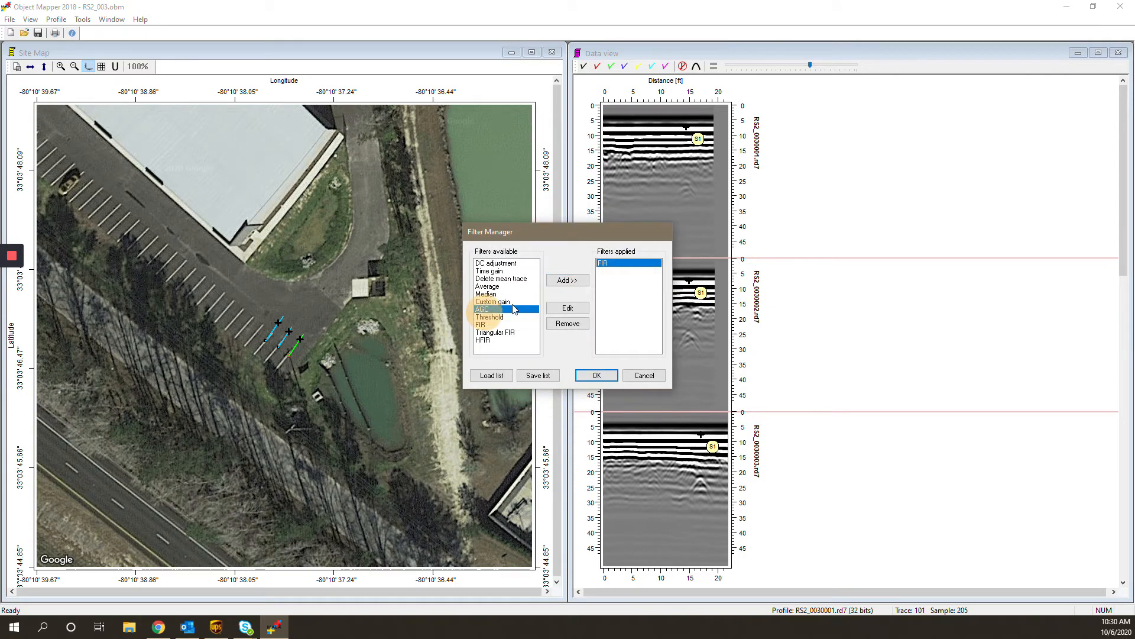
pyautogui.click(567, 279)
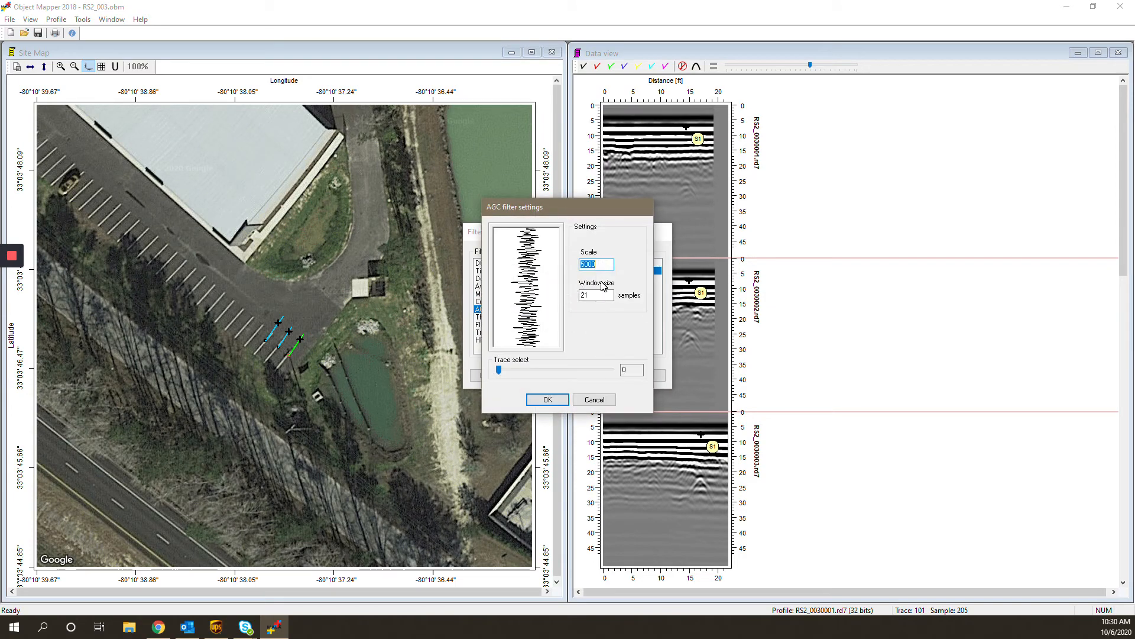
pyautogui.write('50')
pyautogui.press('Tab')
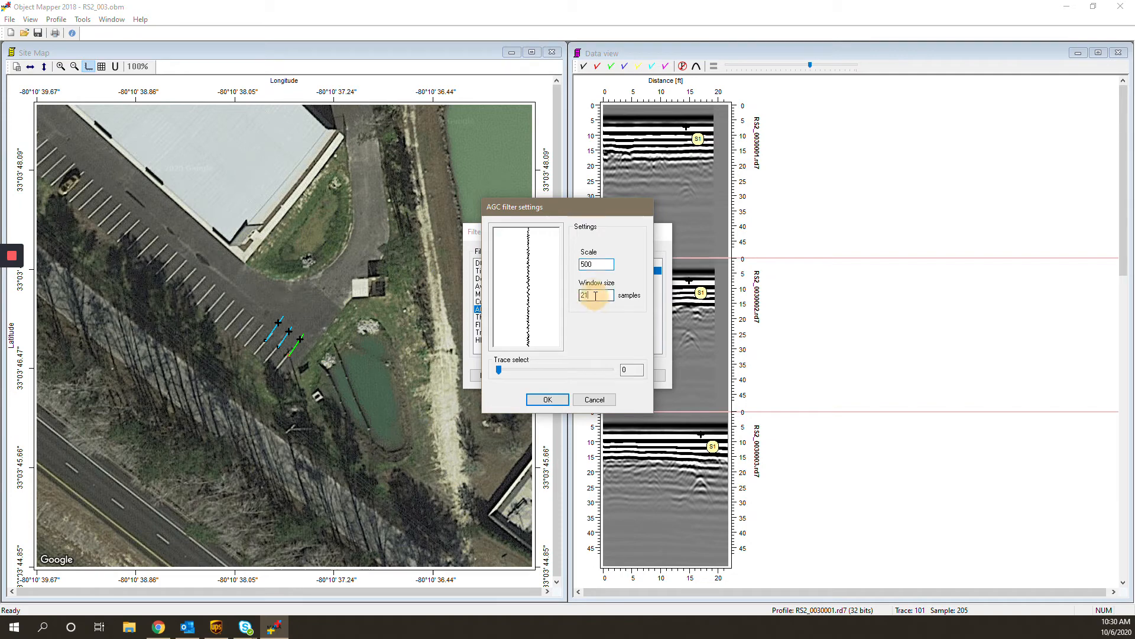
pyautogui.write('50')
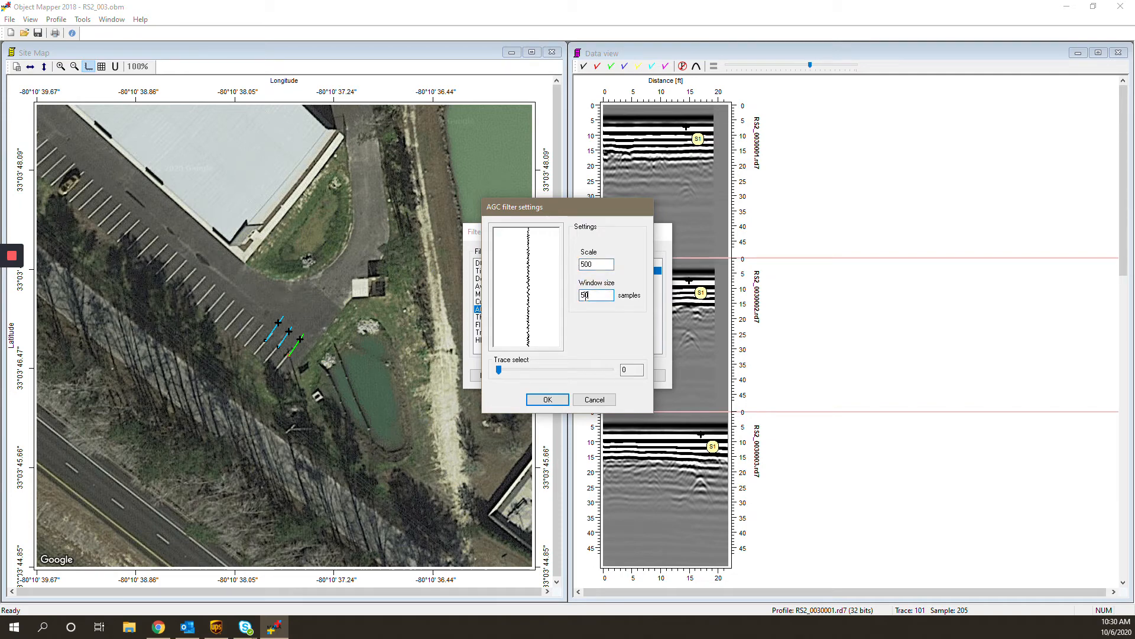
pyautogui.click(548, 400)
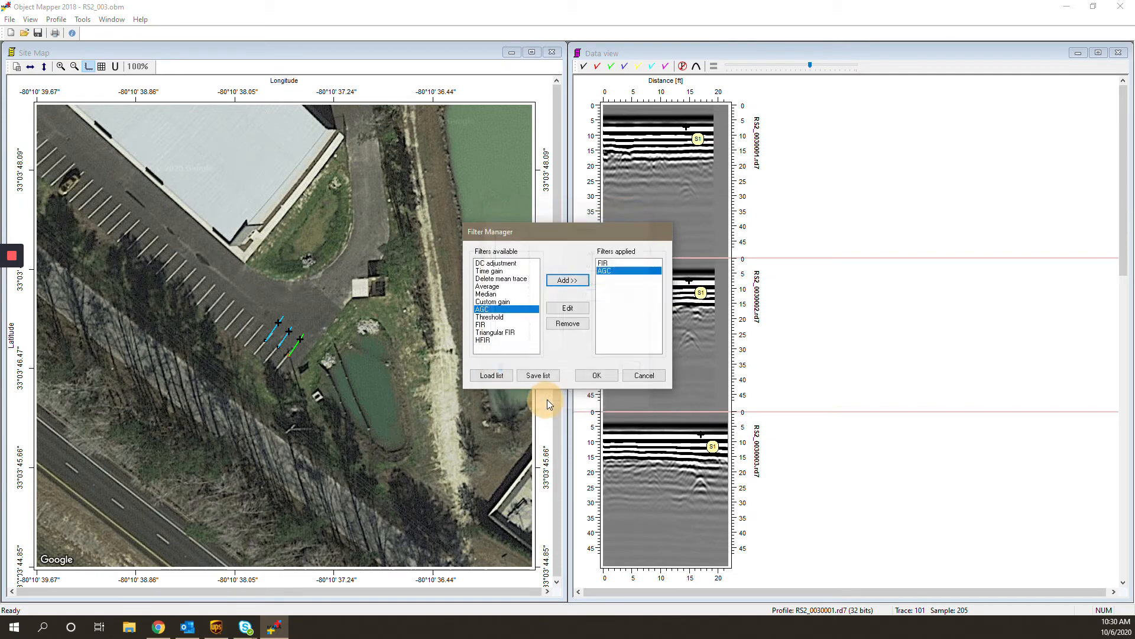
# Add a Delete mean trace filter using the entire data set and apply the filter list to the profiles.
pyautogui.click(519, 279)
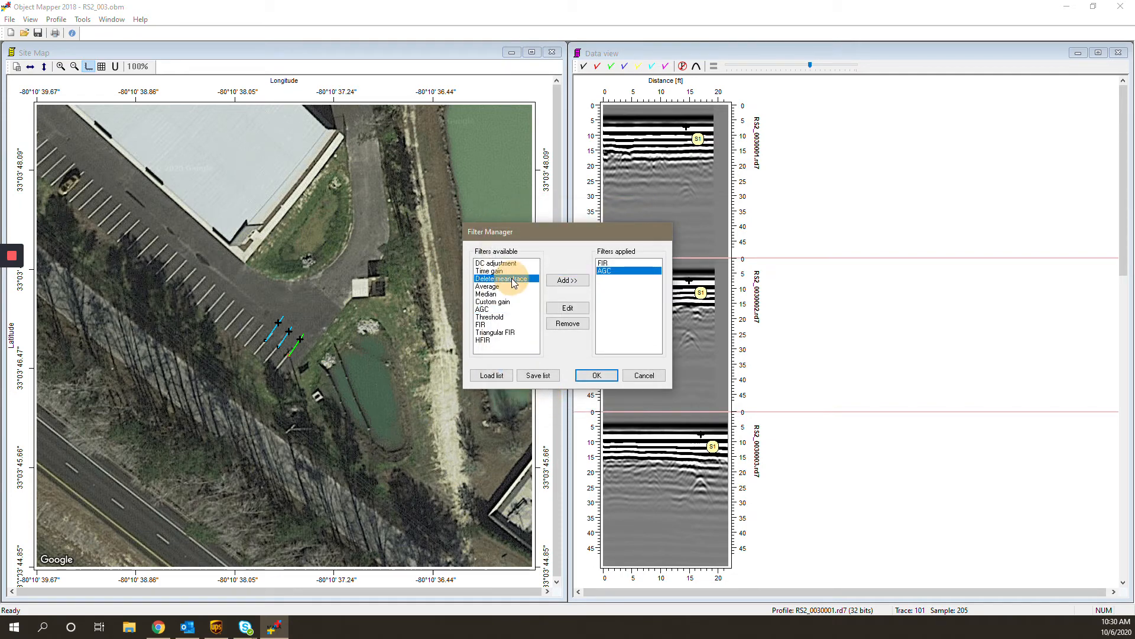
pyautogui.click(559, 281)
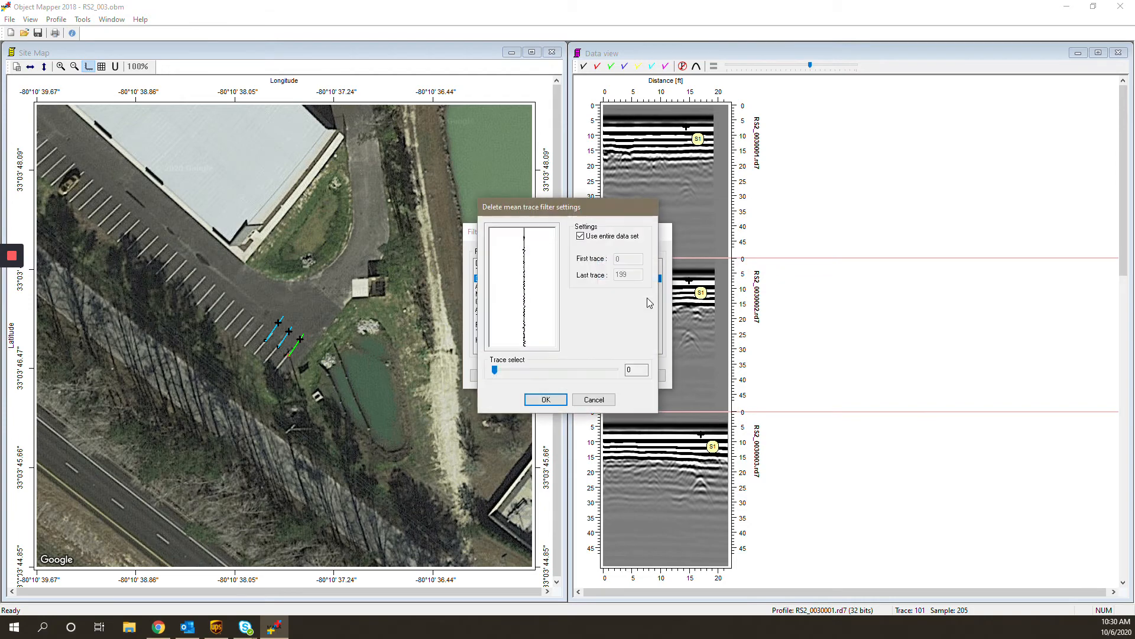
pyautogui.click(545, 400)
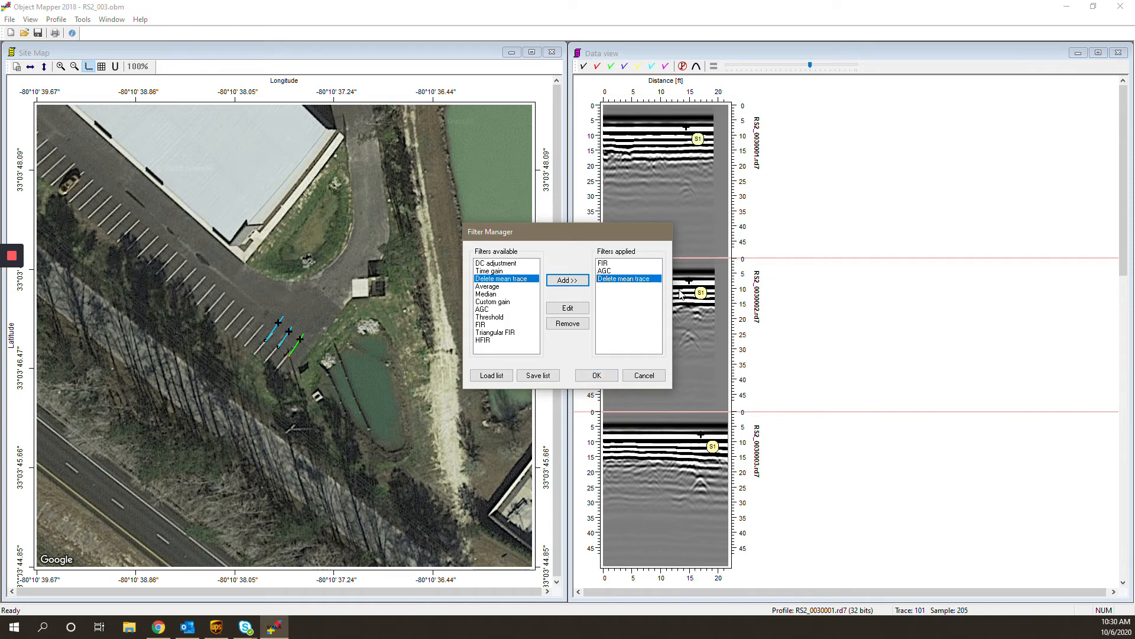
pyautogui.click(597, 375)
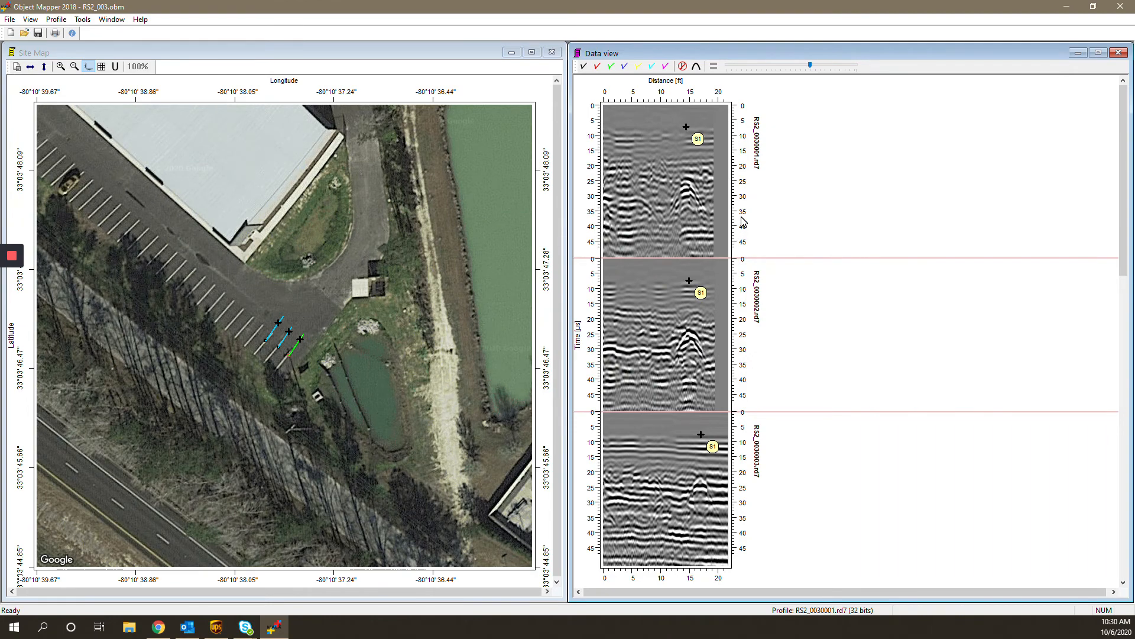
# Lower the contrast of the filtered profiles and check the hyperbolas in the third and second profiles.
pyautogui.click(823, 59)
pyautogui.moveTo(822, 60); pyautogui.dragTo(776, 68)
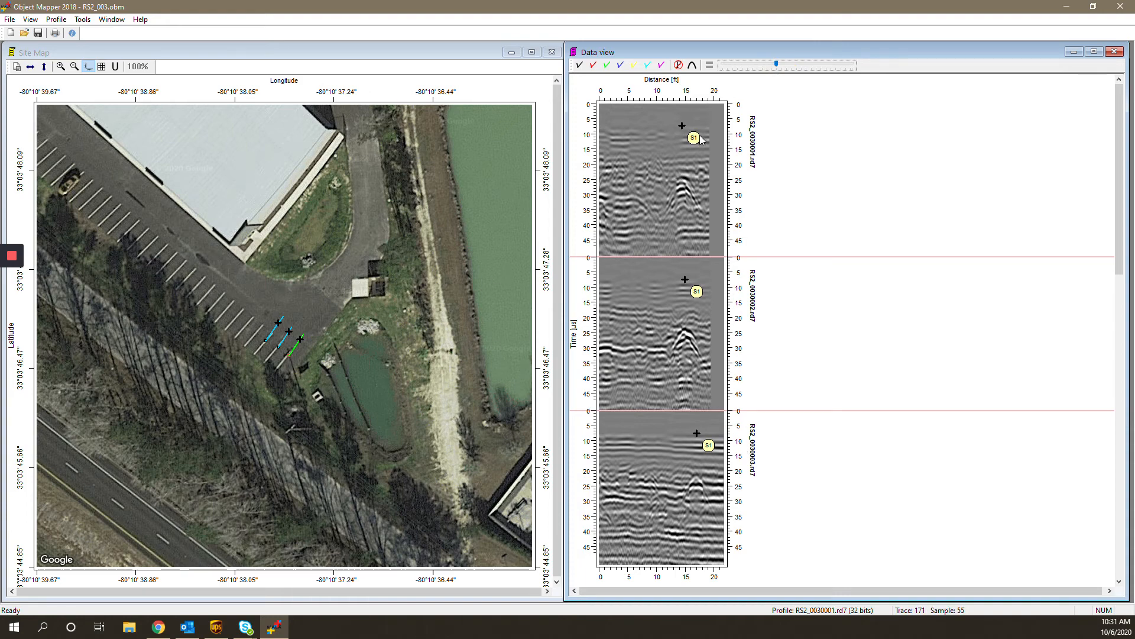
pyautogui.click(699, 483)
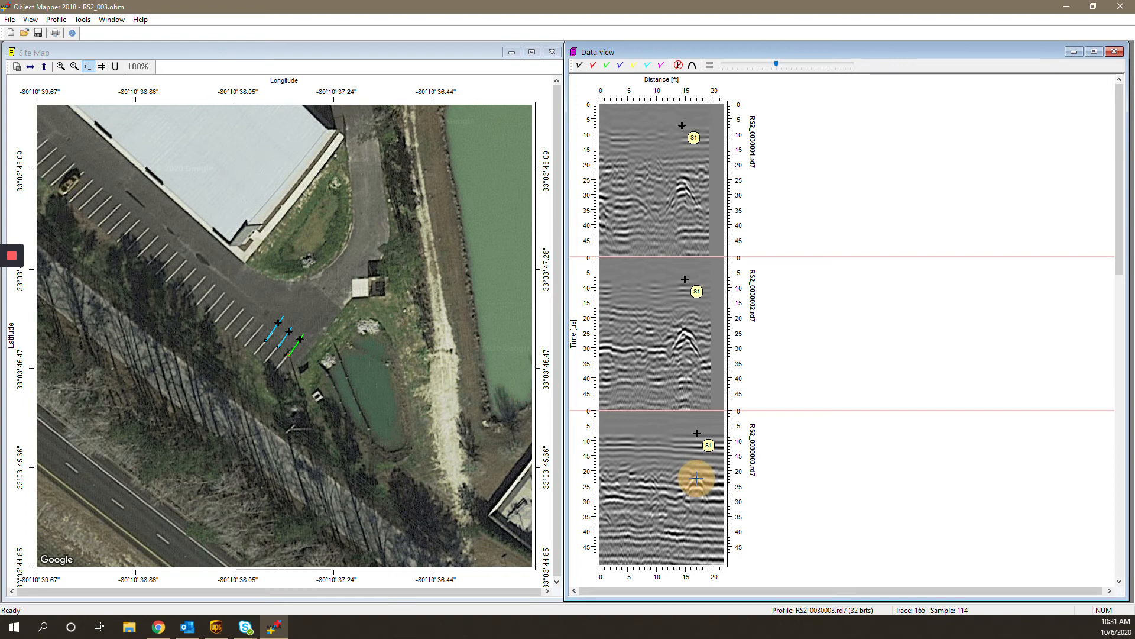
pyautogui.click(687, 335)
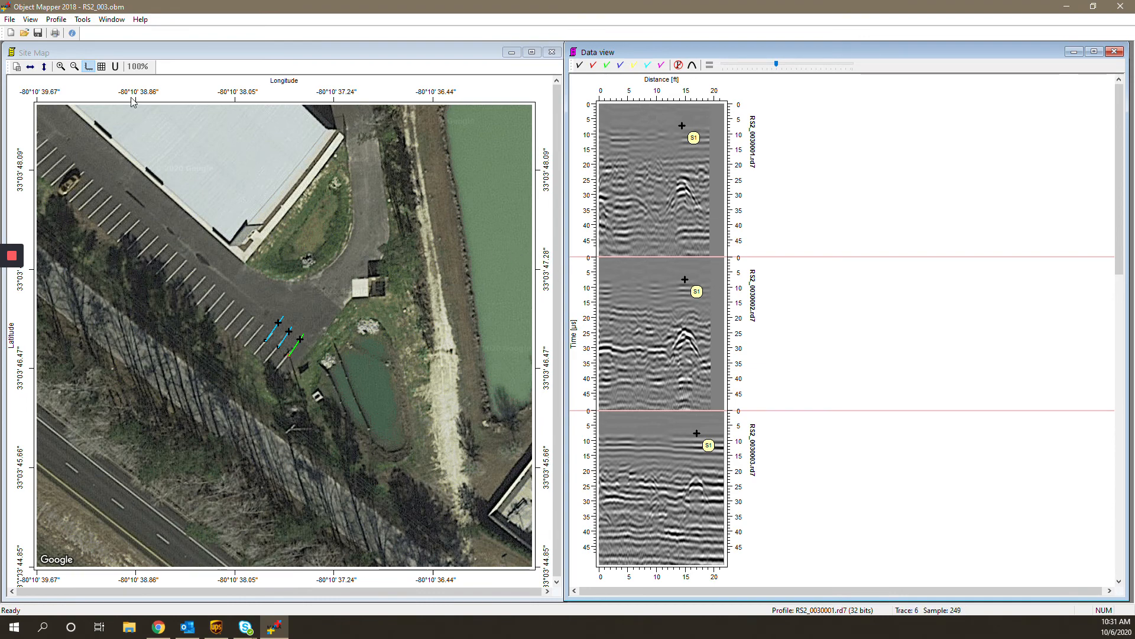
pyautogui.rightClick(142, 168)
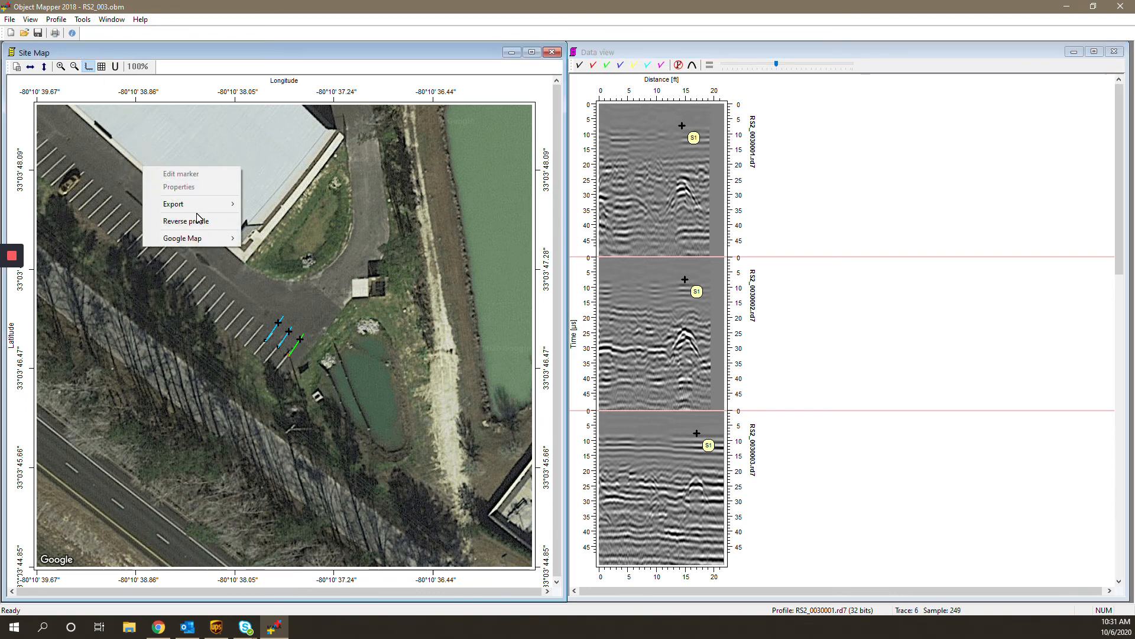
pyautogui.moveTo(205, 207)
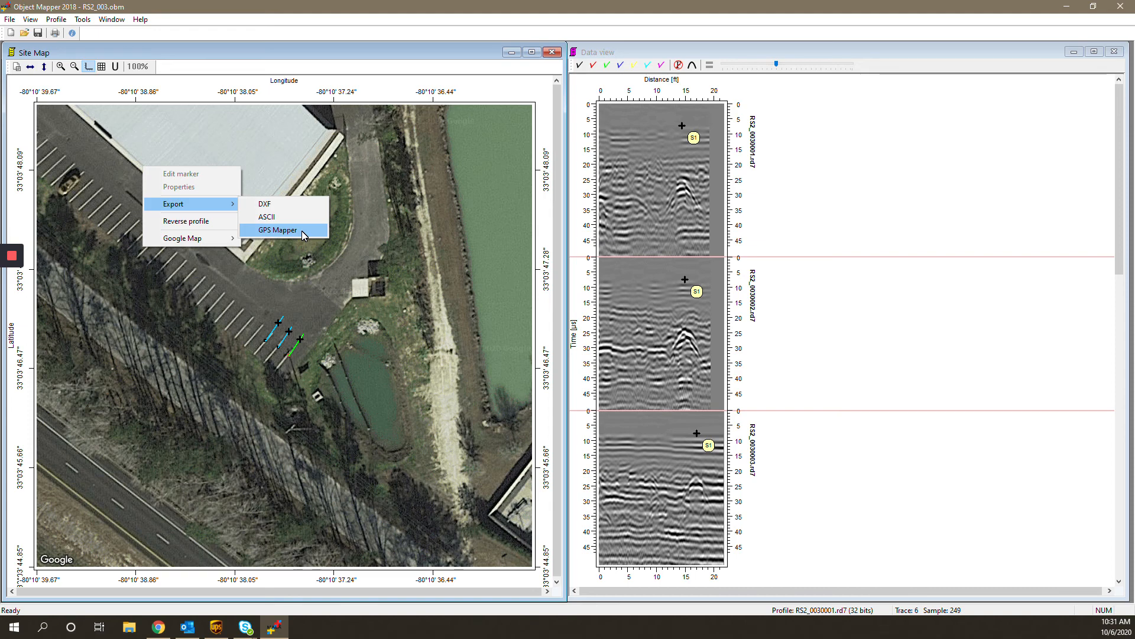
pyautogui.click(284, 53)
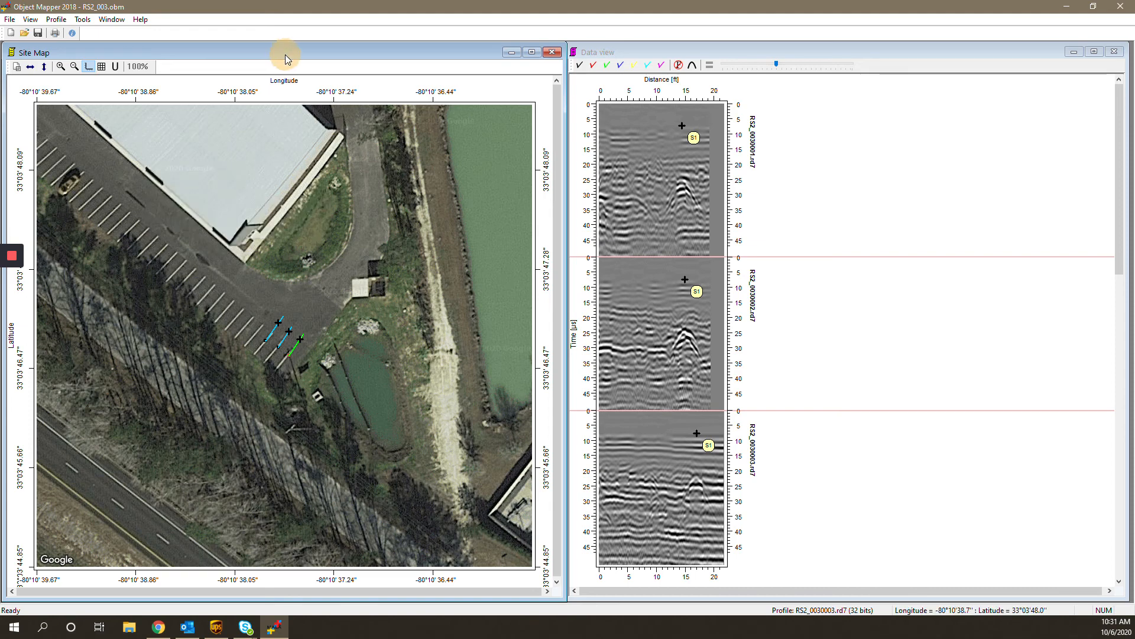